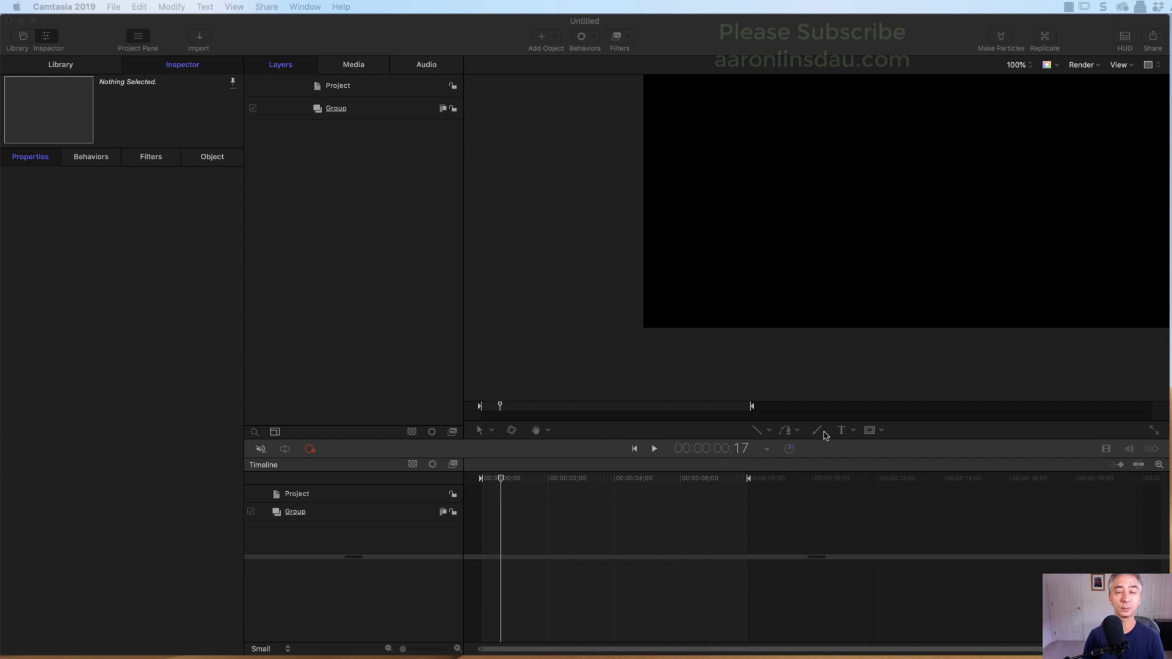
Open the Rectangle/Circle/Line dropdown beside the shape tool in the canvas toolbar
{"action": "left_click", "coordinate": [770, 432]}
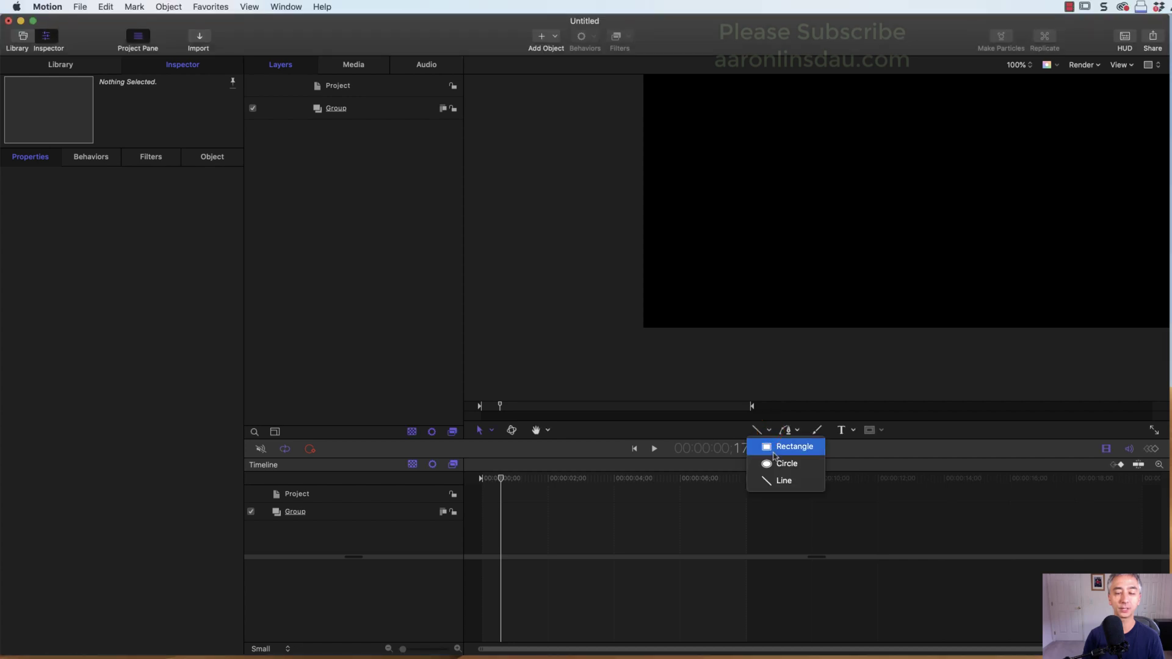
Pick the Line tool, return the playhead to 0, and draw a horizontal line across the upper canvas
{"action": "left_click", "coordinate": [780, 482]}
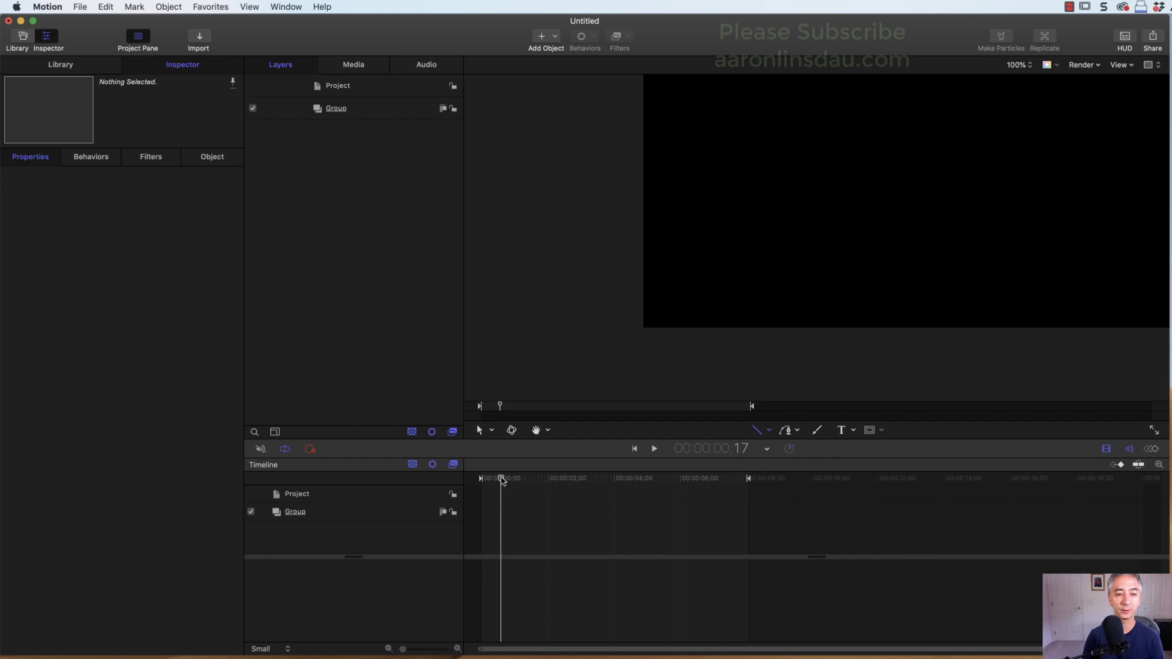
{"action": "left_click_drag", "start_coordinate": [502, 482], "coordinate": [481, 482]}
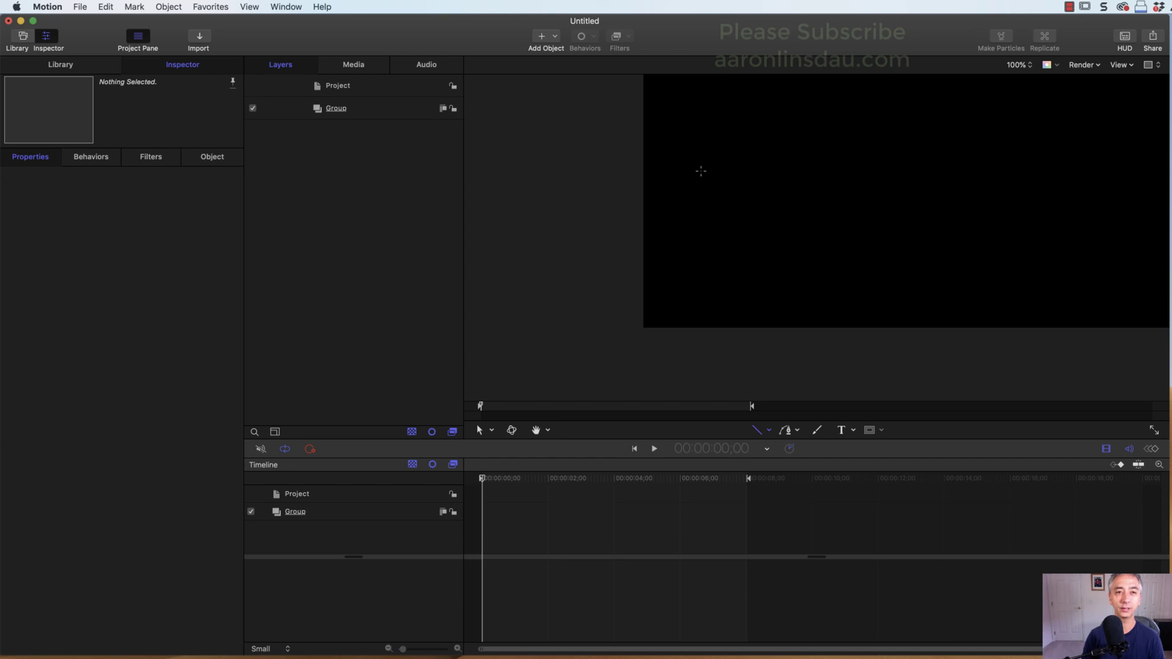
{"action": "left_click_drag", "start_coordinate": [701, 171], "coordinate": [975, 174]}
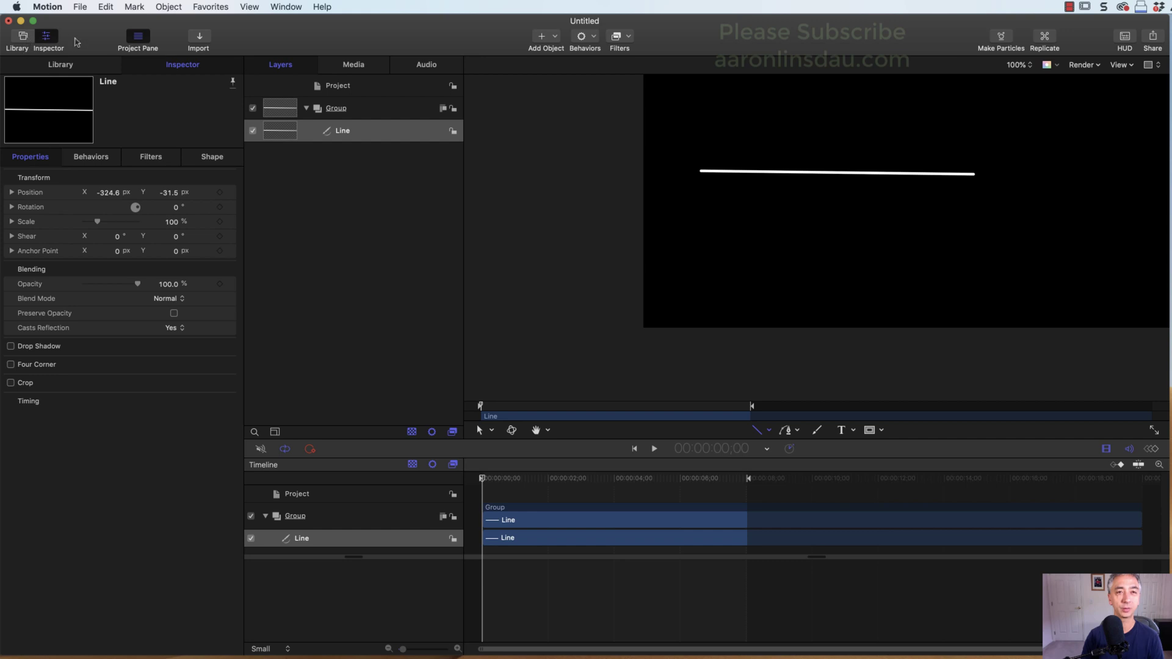
{"action": "left_click", "coordinate": [29, 160]}
Set the line's Brush Color to Green in the Shape style settings
{"action": "left_click", "coordinate": [211, 157]}
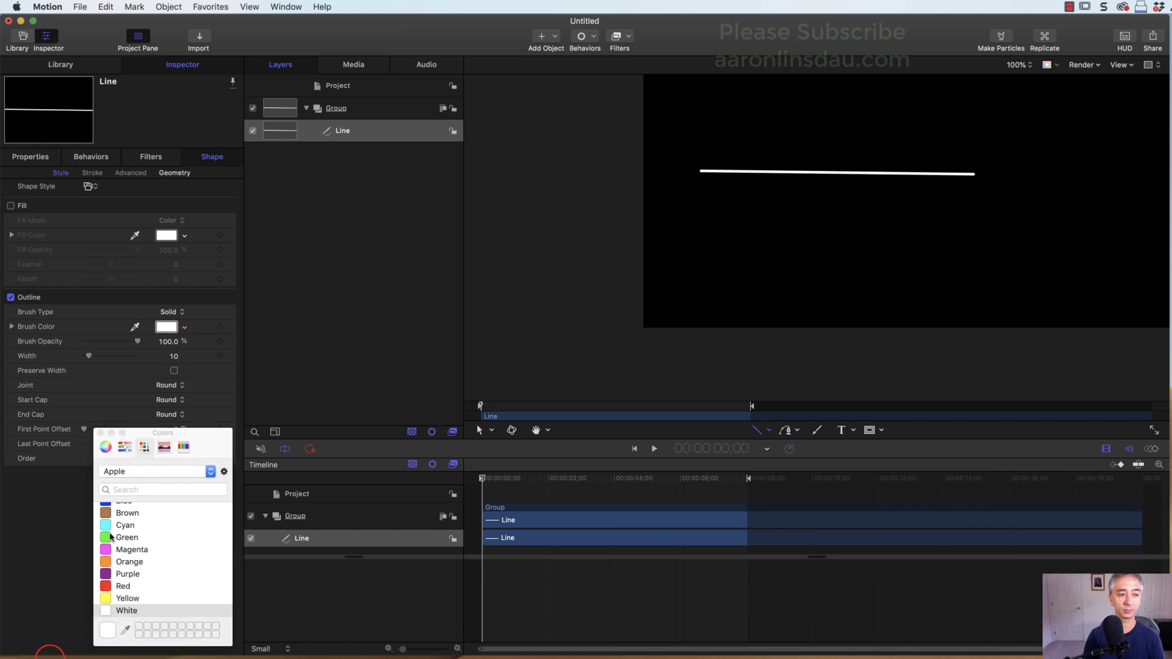
{"action": "left_click", "coordinate": [108, 538]}
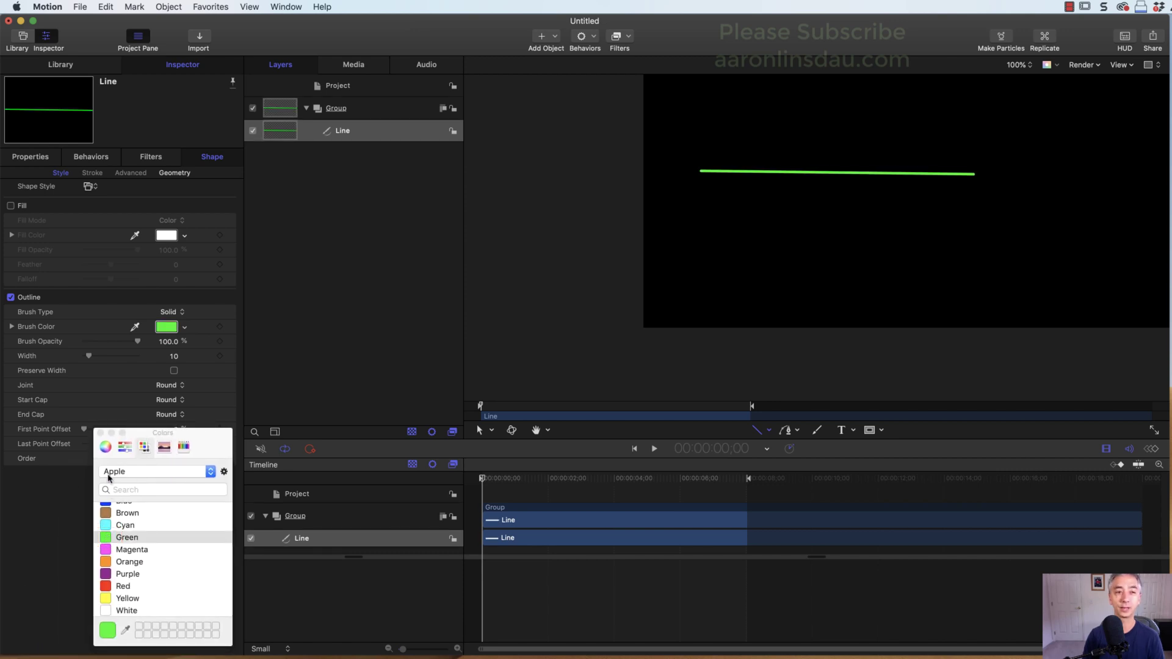
{"action": "left_click", "coordinate": [101, 433]}
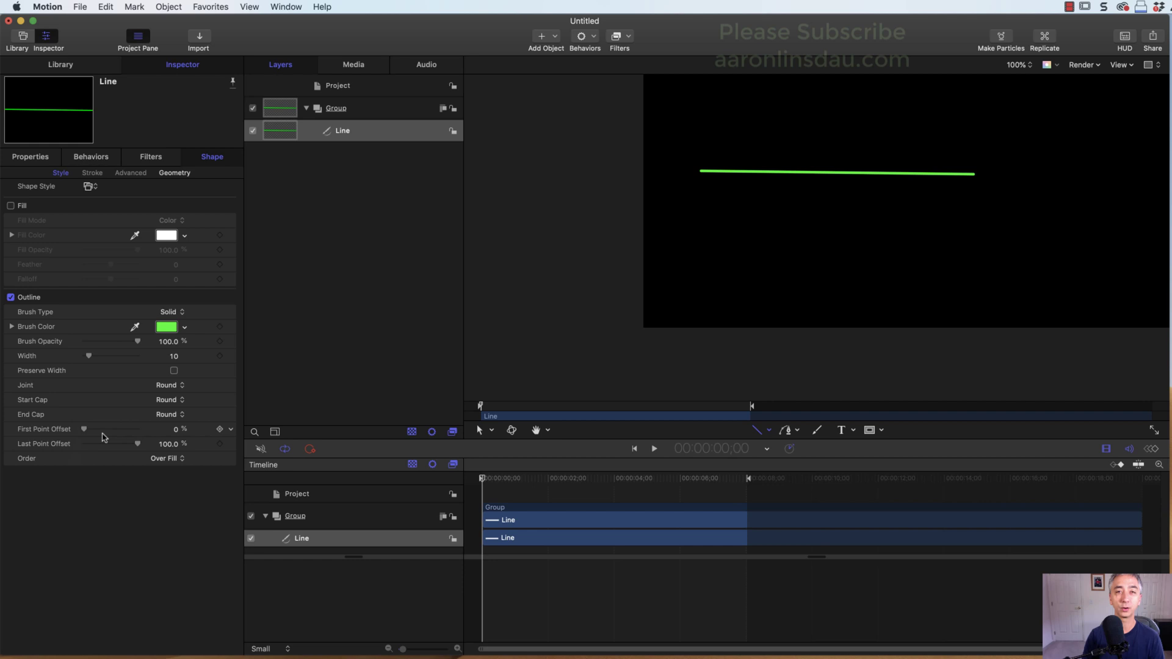
Set End Cap to Arrow with 2618% arrow length and 932% arrow width
{"action": "left_click", "coordinate": [175, 417]}
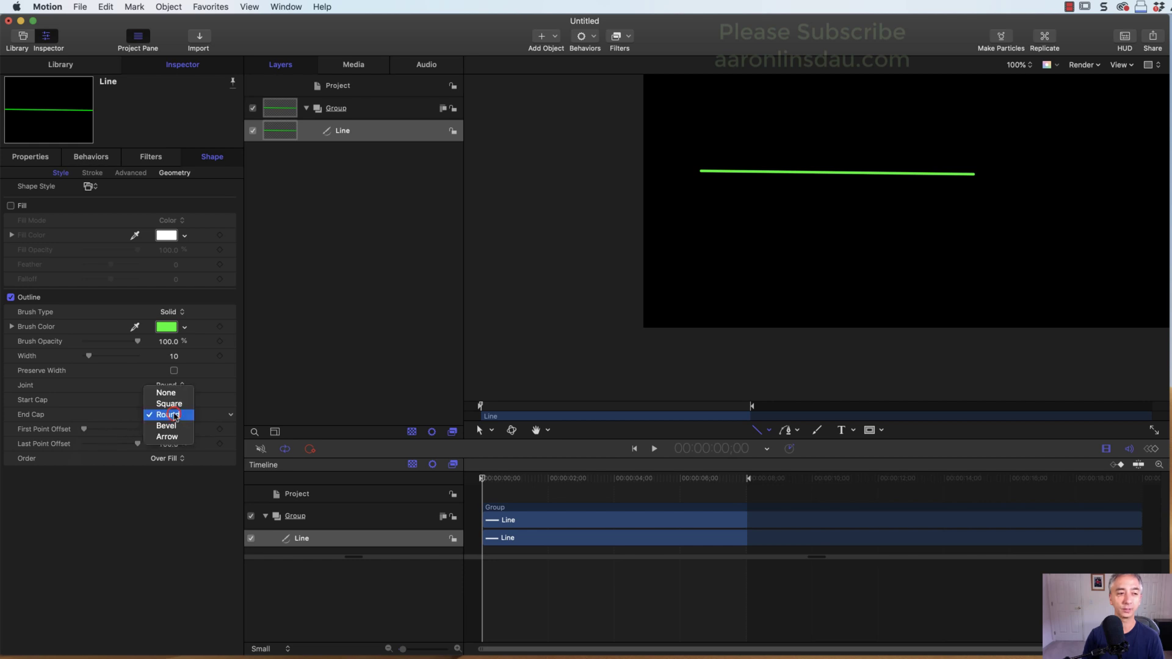
{"action": "left_click", "coordinate": [99, 412]}
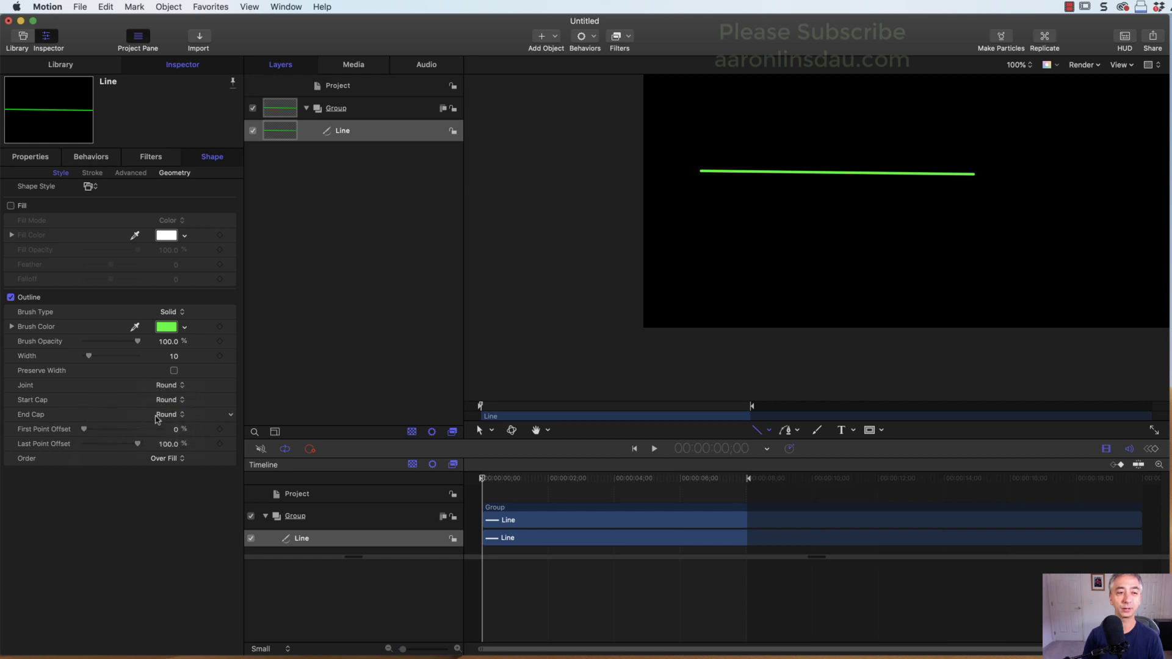
{"action": "left_click", "coordinate": [179, 417]}
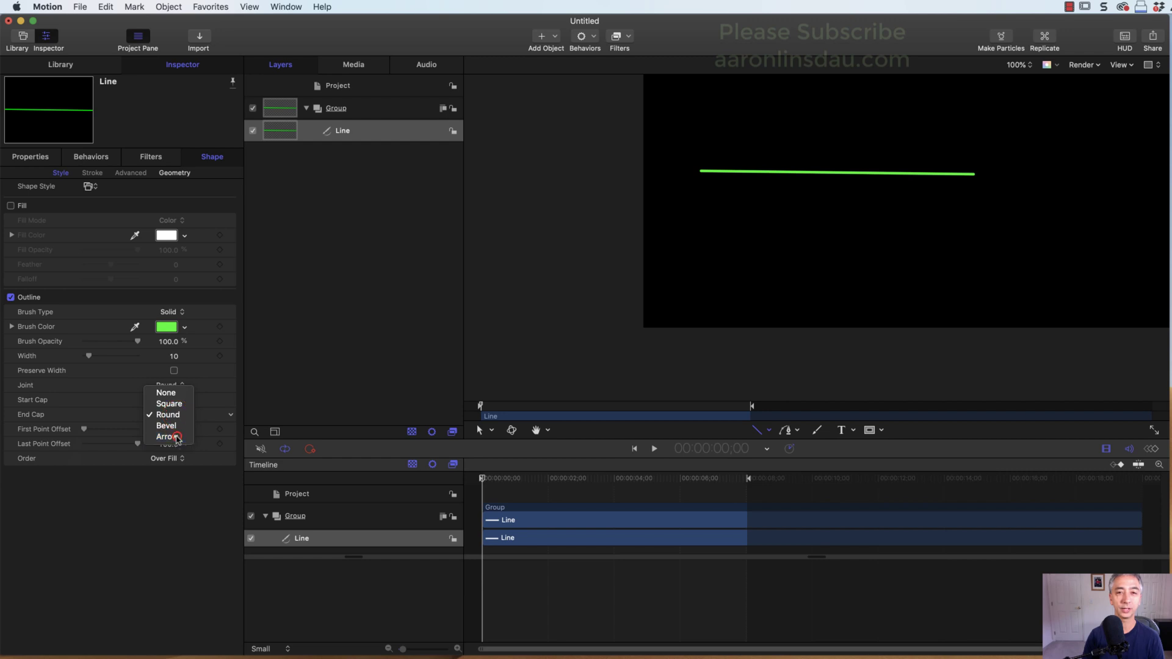
{"action": "left_click", "coordinate": [174, 436]}
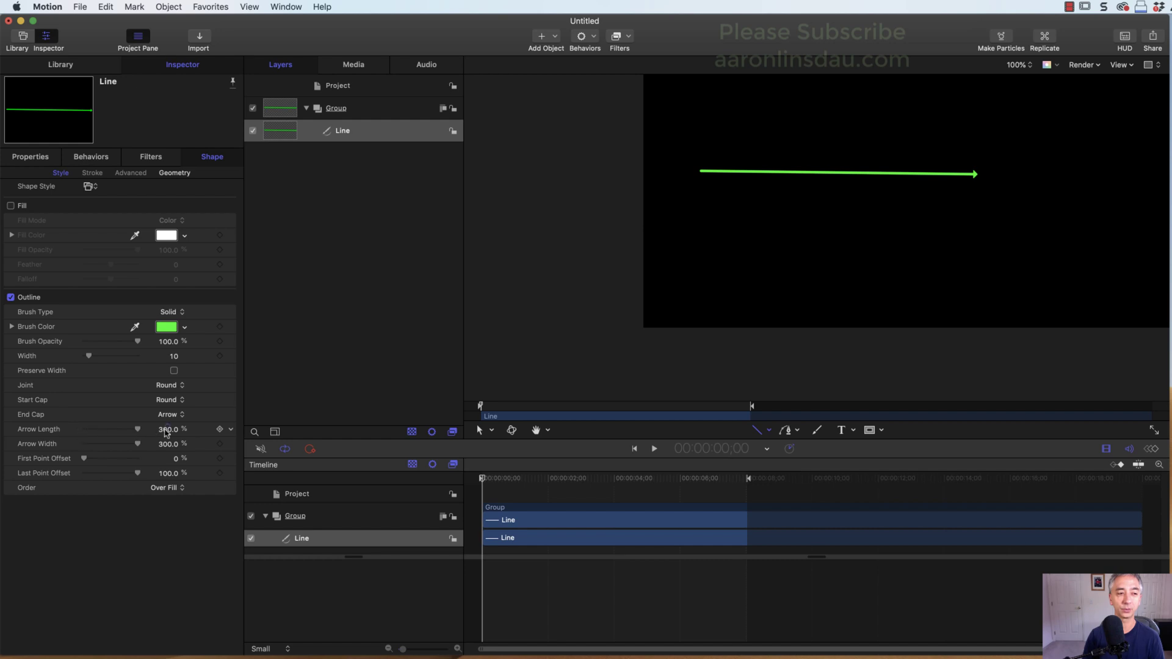
{"action": "mouse_move", "coordinate": [167, 431]}
{"action": "left_mouse_down"}
{"action": "mouse_move", "coordinate": [196, 431]}
{"action": "mouse_move", "coordinate": [177, 430]}
{"action": "mouse_move", "coordinate": [182, 445]}
{"action": "left_mouse_up"}
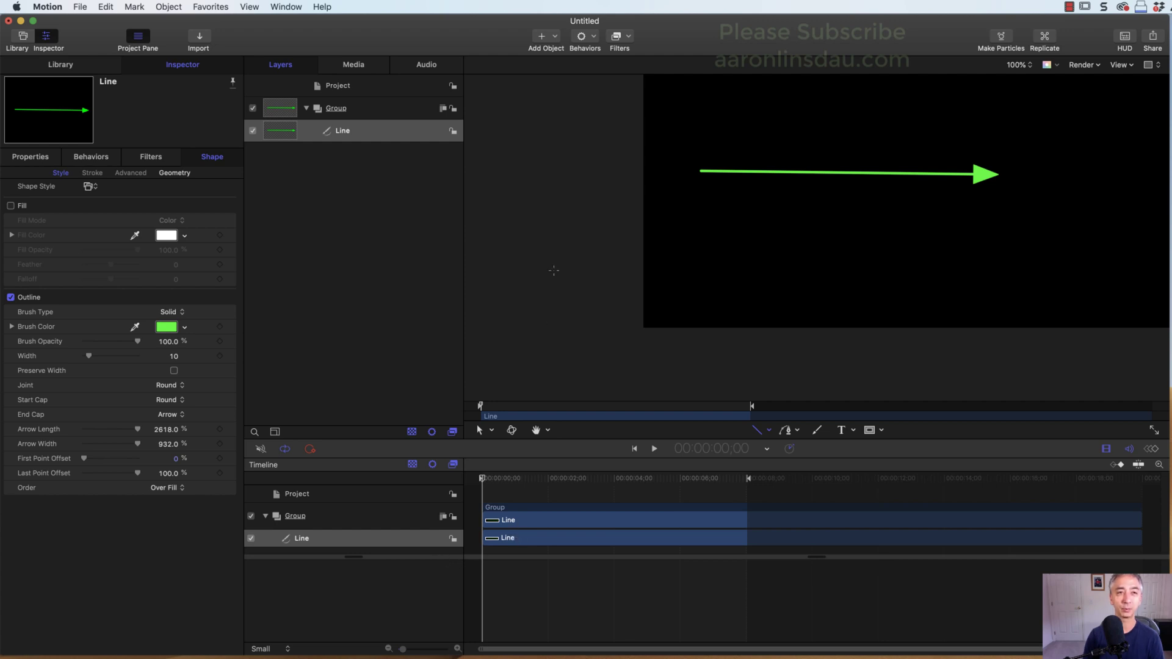
View the Motion version information in About Motion, then close it
{"action": "left_click", "coordinate": [52, 7]}
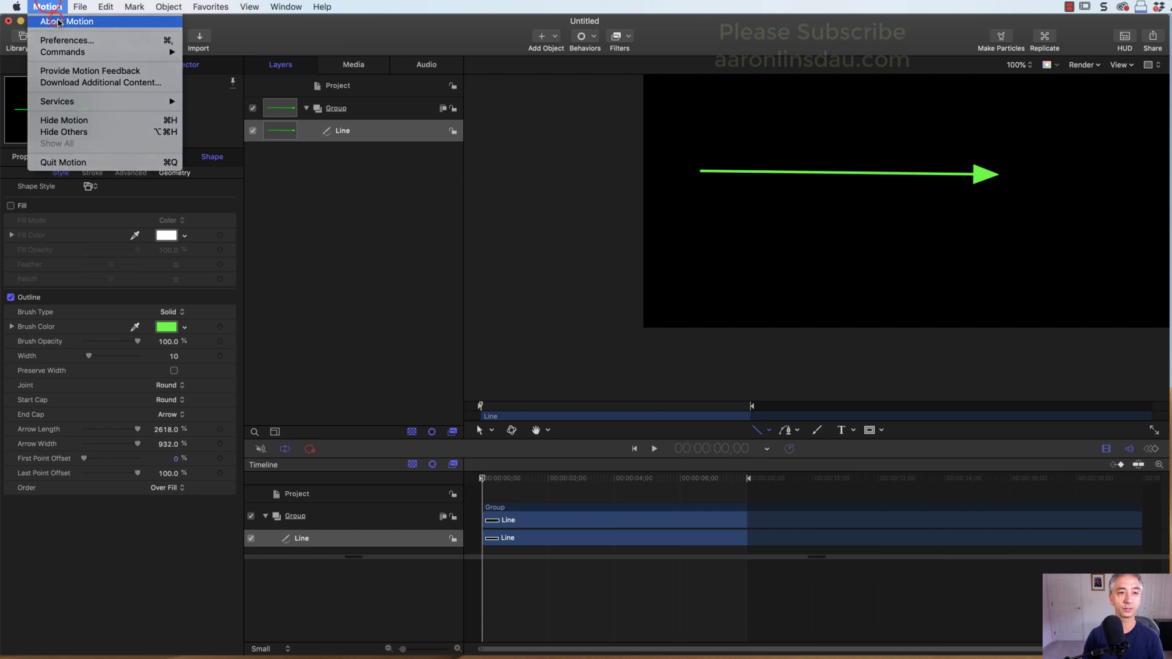
{"action": "left_click", "coordinate": [56, 20]}
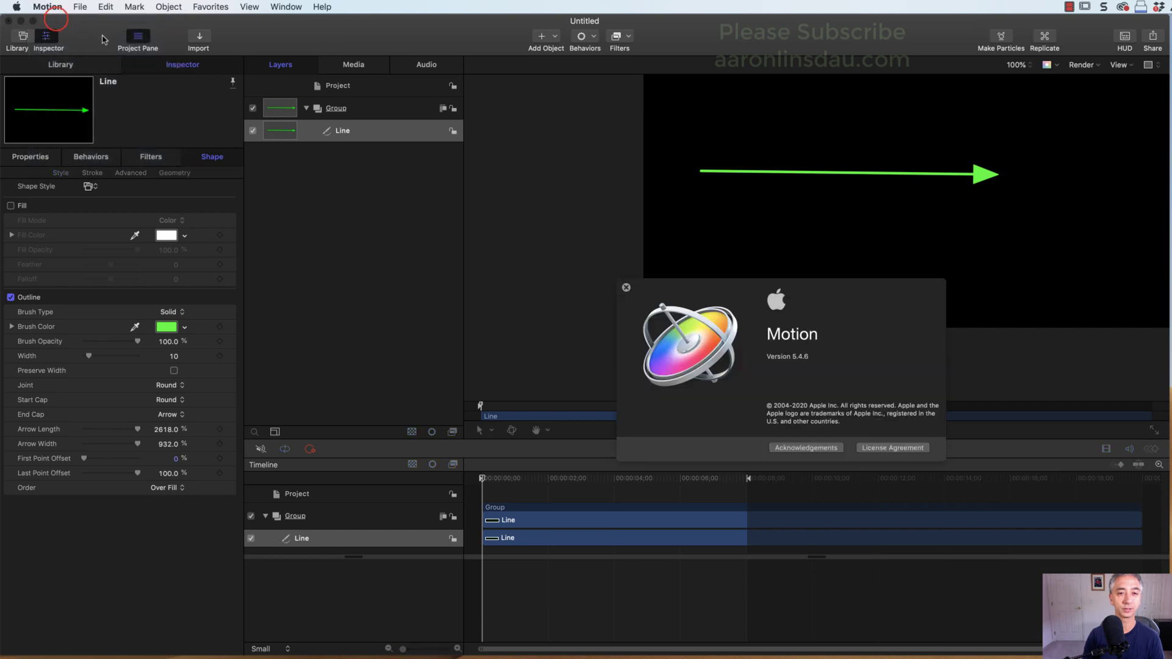
{"action": "left_click", "coordinate": [627, 288]}
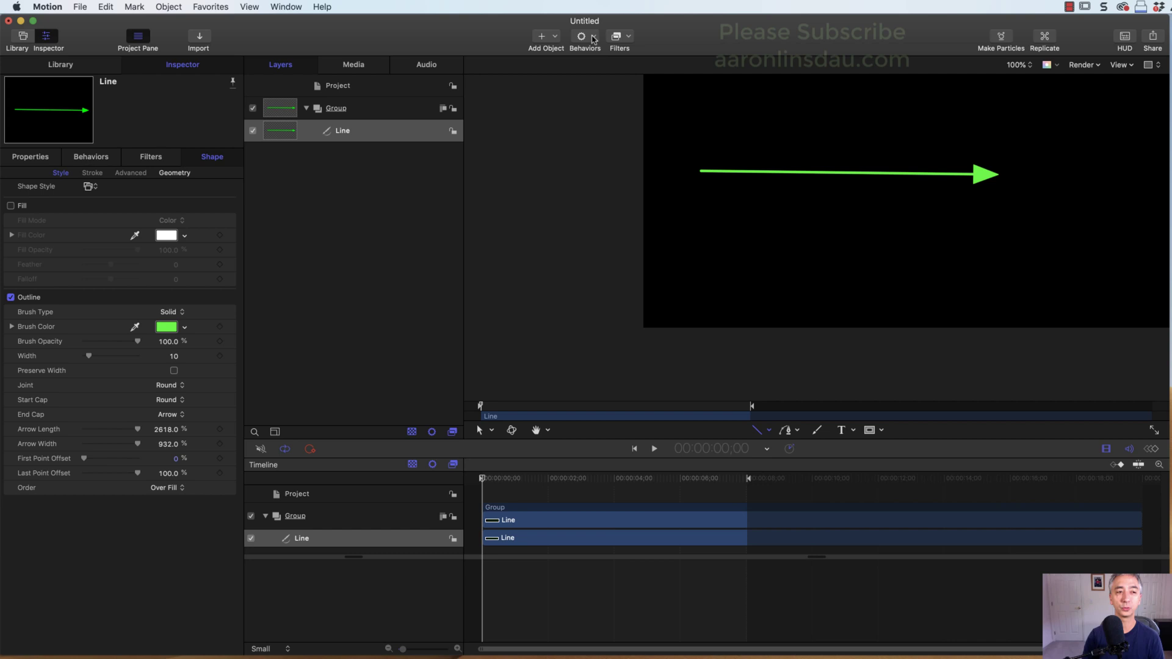
Select the Line layer and apply the Shape > Write On behavior to it
{"action": "left_click", "coordinate": [397, 131]}
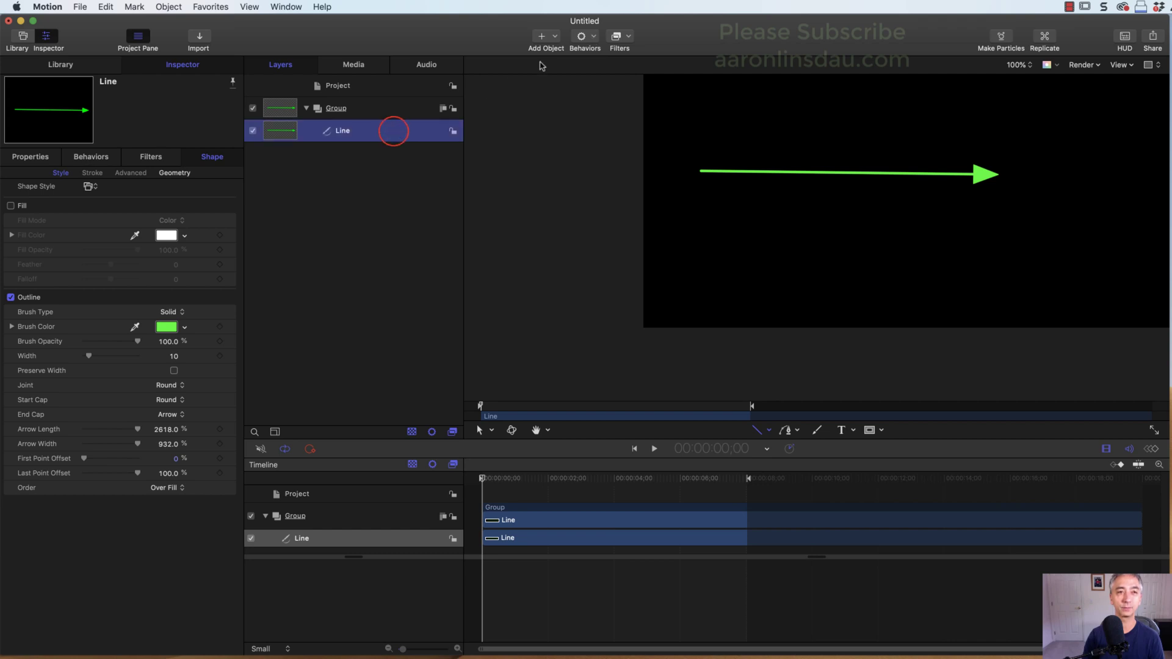
{"action": "left_click", "coordinate": [594, 39]}
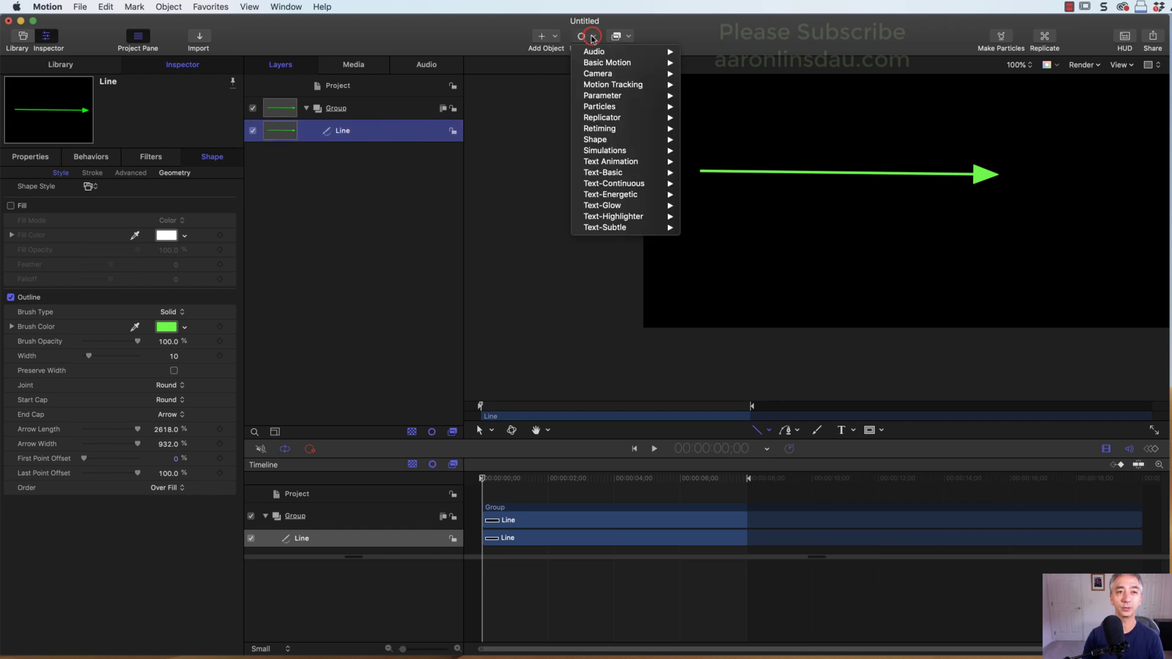
{"action": "mouse_move", "coordinate": [606, 139]}
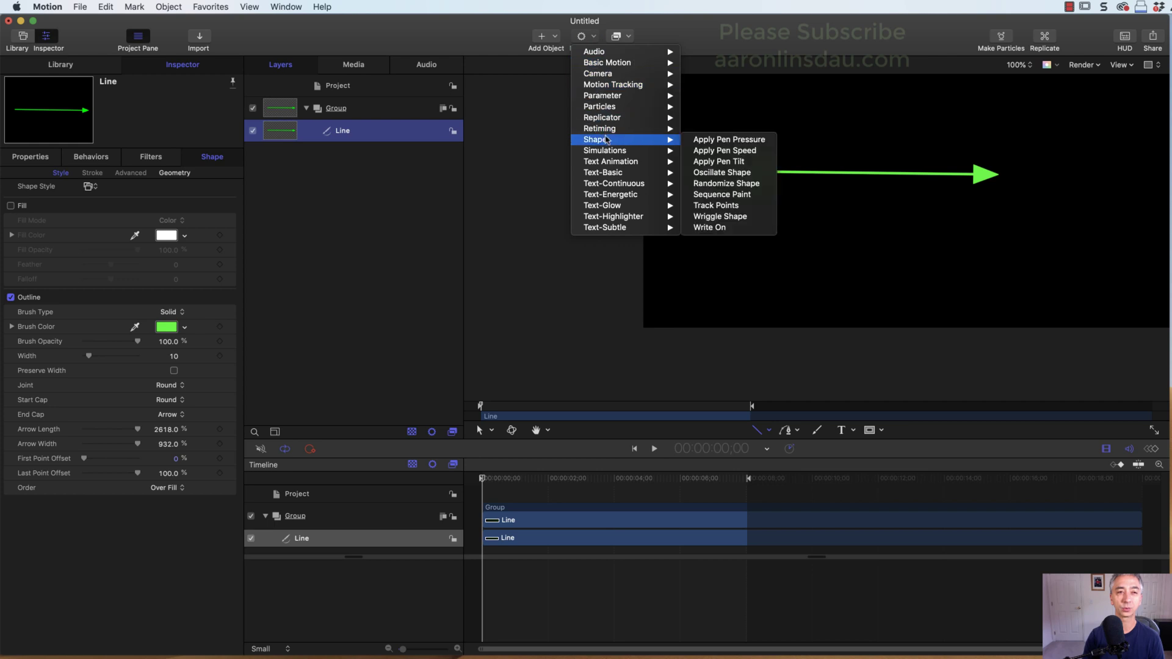
{"action": "left_click", "coordinate": [710, 227]}
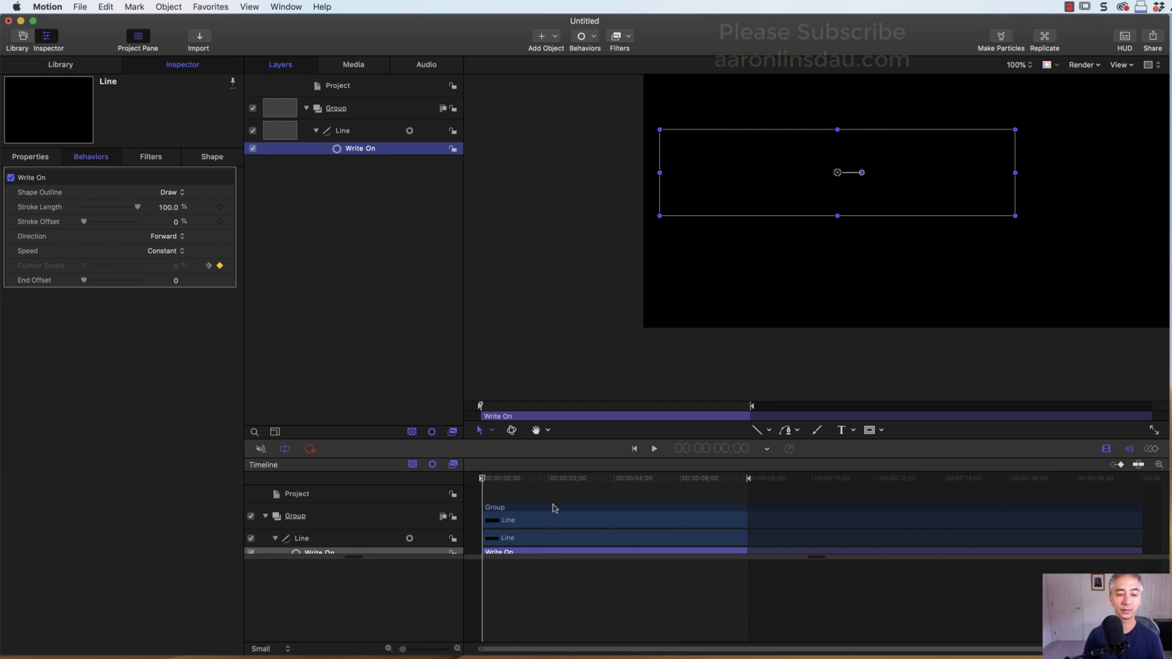
Enlarge the Timeline to show the Write On row, then scrub and play back the arrow drawing on
{"action": "left_click_drag", "start_coordinate": [360, 558], "coordinate": [354, 628]}
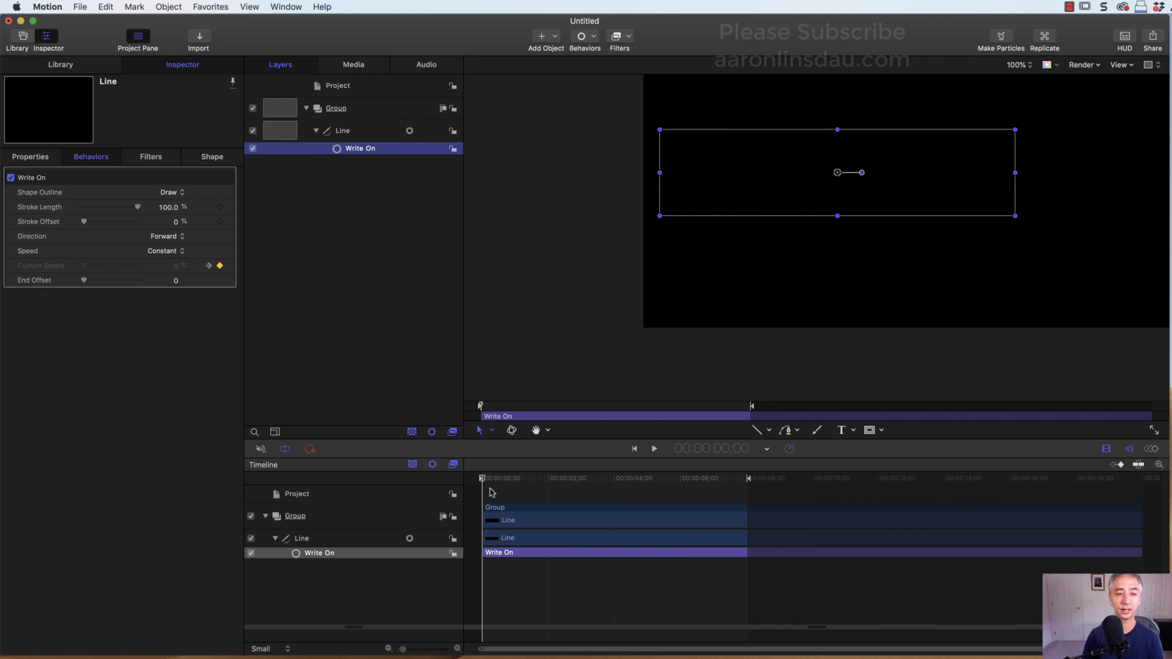
{"action": "left_click_drag", "start_coordinate": [483, 480], "coordinate": [747, 484]}
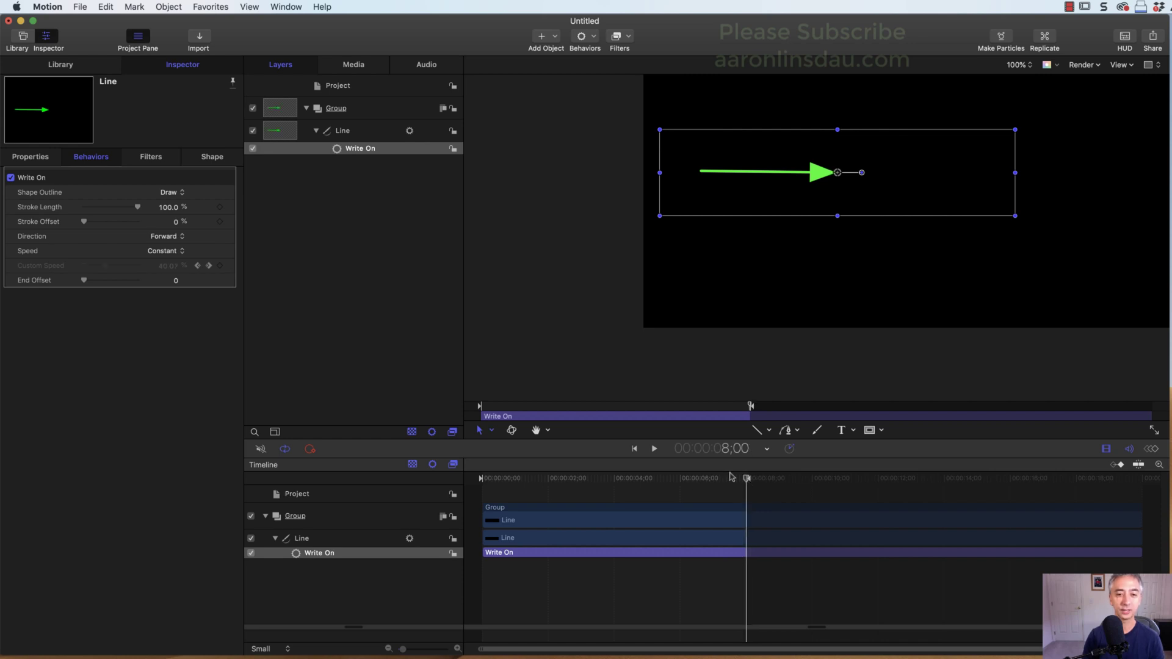
{"action": "key", "text": "space"}
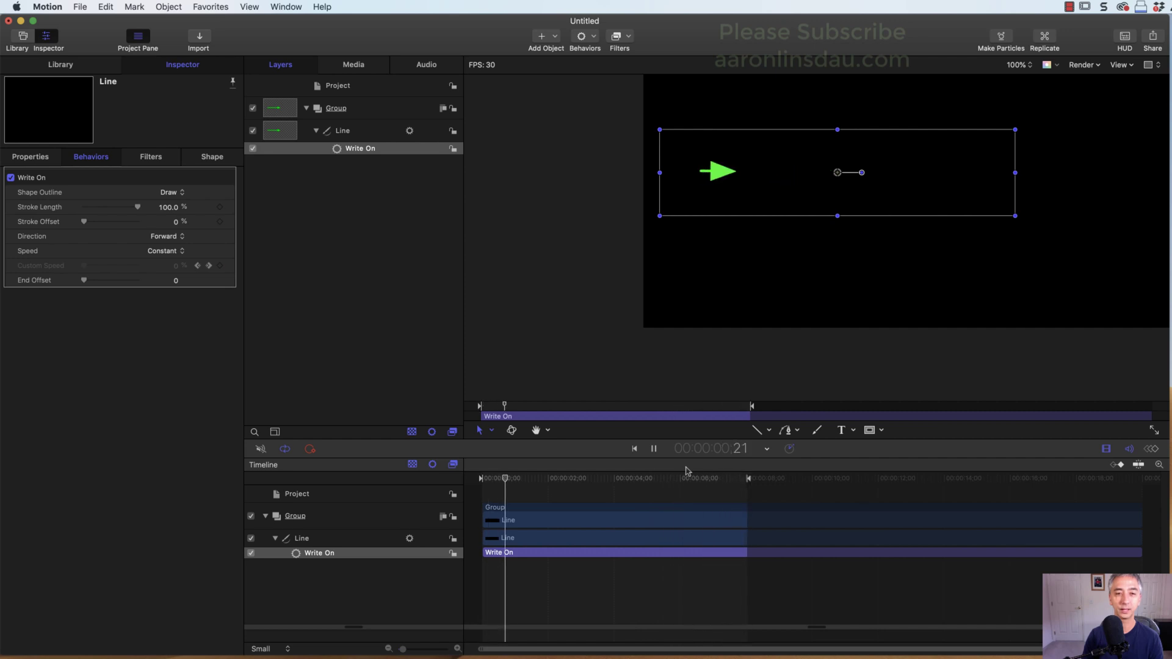
{"action": "key", "text": "space"}
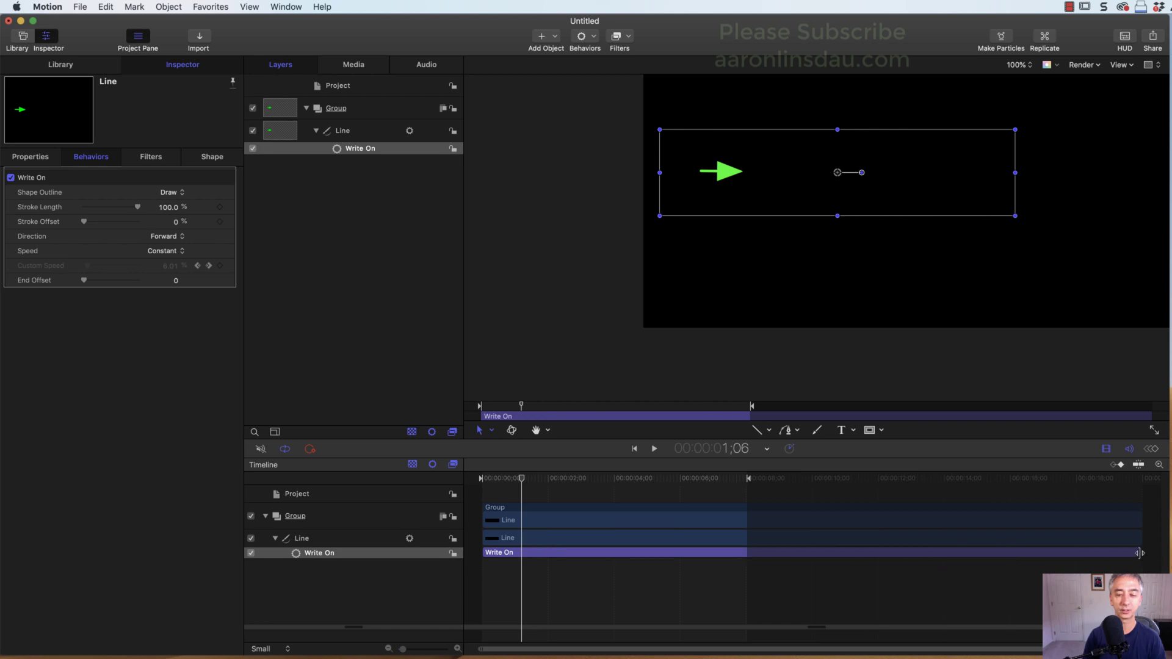
Trim the Write On bar to roughly the first 3 seconds and scrub to confirm the faster draw
{"action": "left_click_drag", "start_coordinate": [1139, 553], "coordinate": [593, 541]}
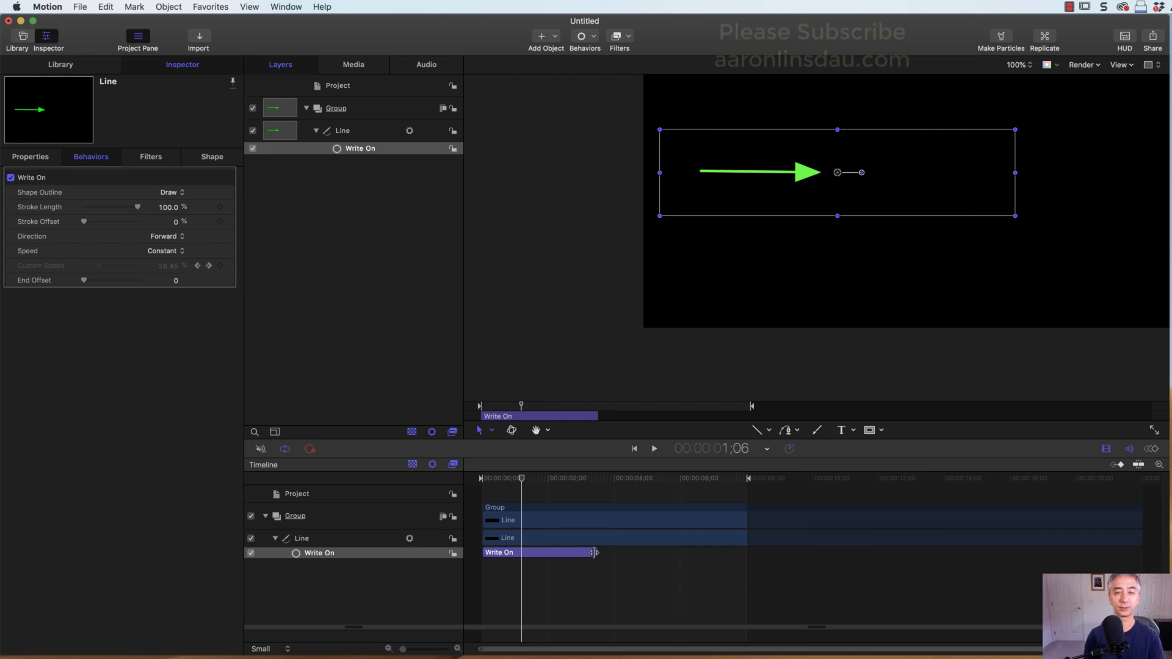
{"action": "left_click_drag", "start_coordinate": [593, 552], "coordinate": [583, 555]}
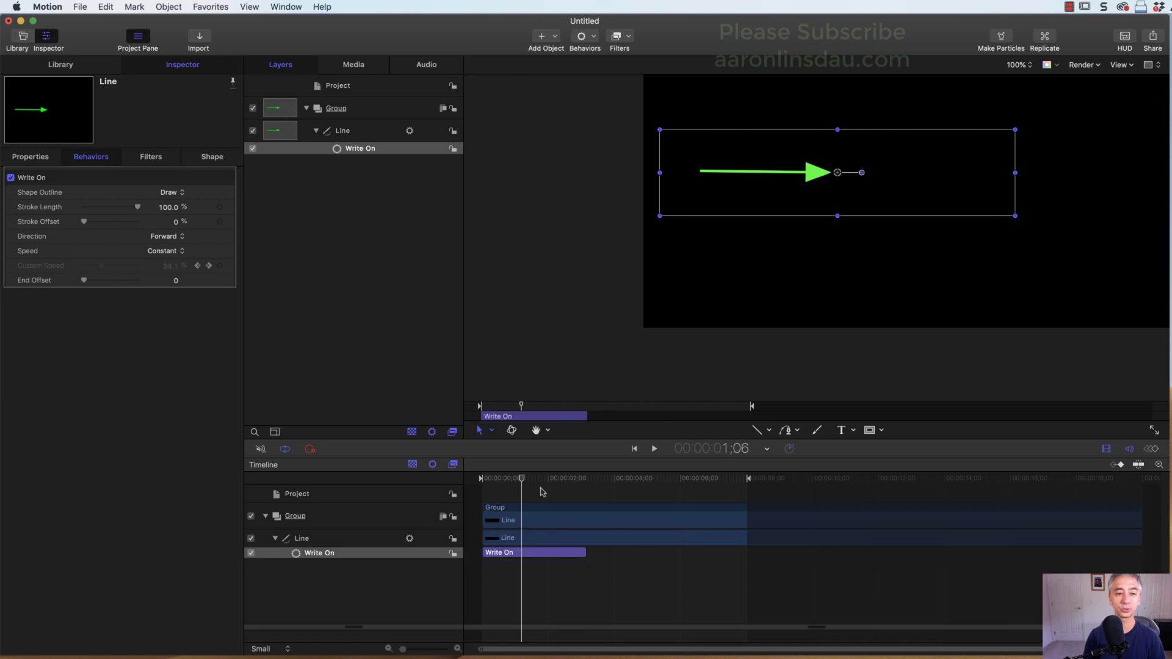
{"action": "left_click_drag", "start_coordinate": [522, 483], "coordinate": [700, 489]}
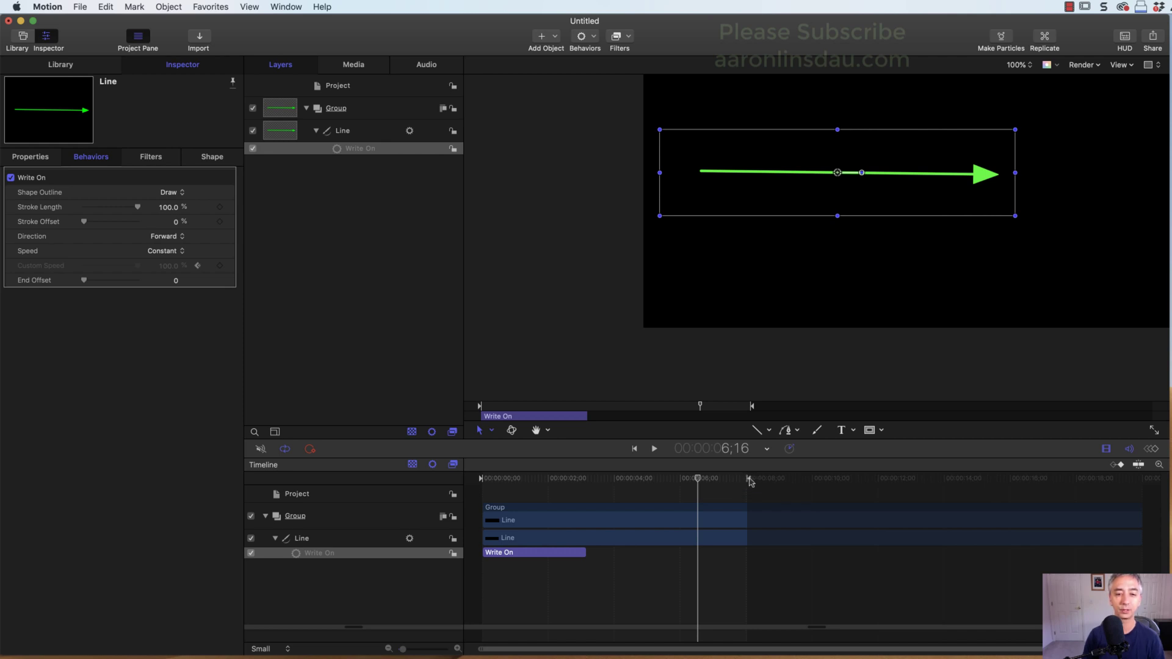
Extend the play range to about 17 seconds, lengthen the Write On bar, and scrub to preview
{"action": "left_click_drag", "start_coordinate": [751, 481], "coordinate": [1151, 486]}
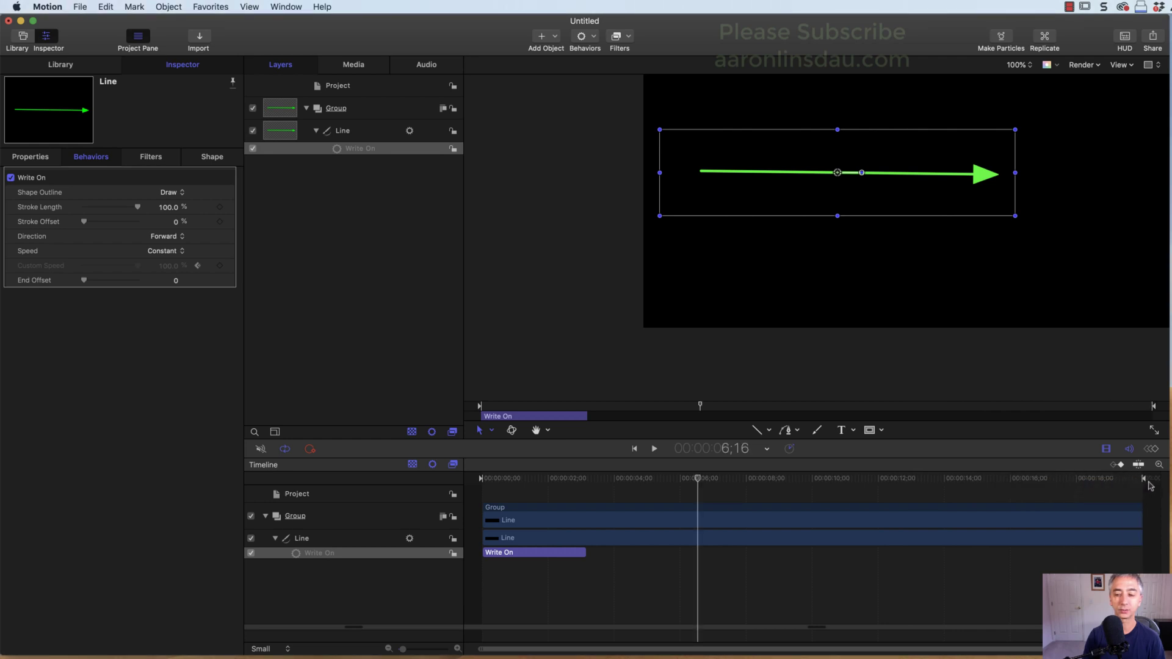
{"action": "left_click", "coordinate": [1146, 483]}
{"action": "left_click_drag", "start_coordinate": [583, 554], "coordinate": [733, 553]}
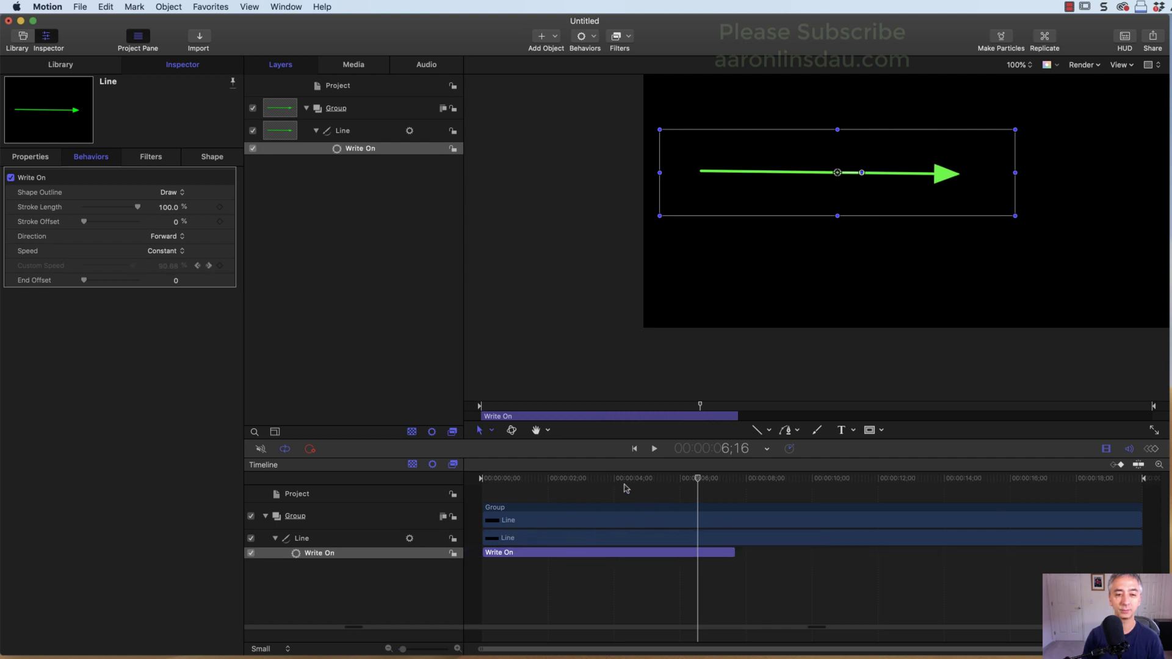
{"action": "left_click_drag", "start_coordinate": [625, 483], "coordinate": [736, 486]}
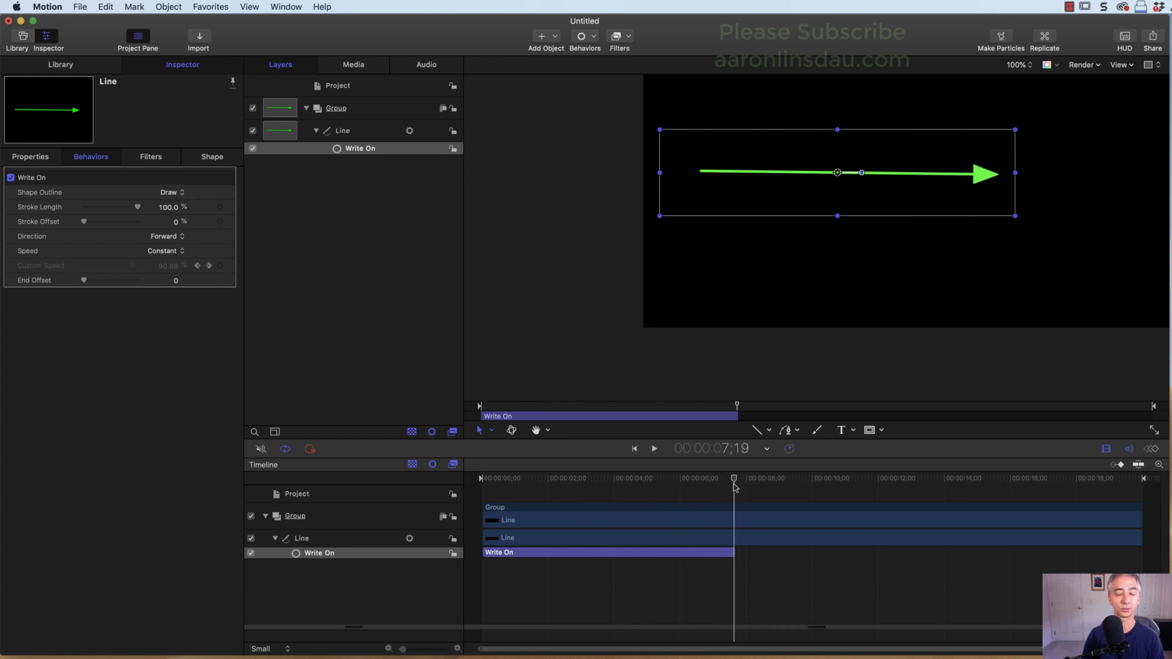
{"action": "mouse_move", "coordinate": [736, 486]}
{"action": "left_mouse_down"}
{"action": "mouse_move", "coordinate": [1144, 481]}
{"action": "mouse_move", "coordinate": [751, 484]}
{"action": "left_mouse_up"}
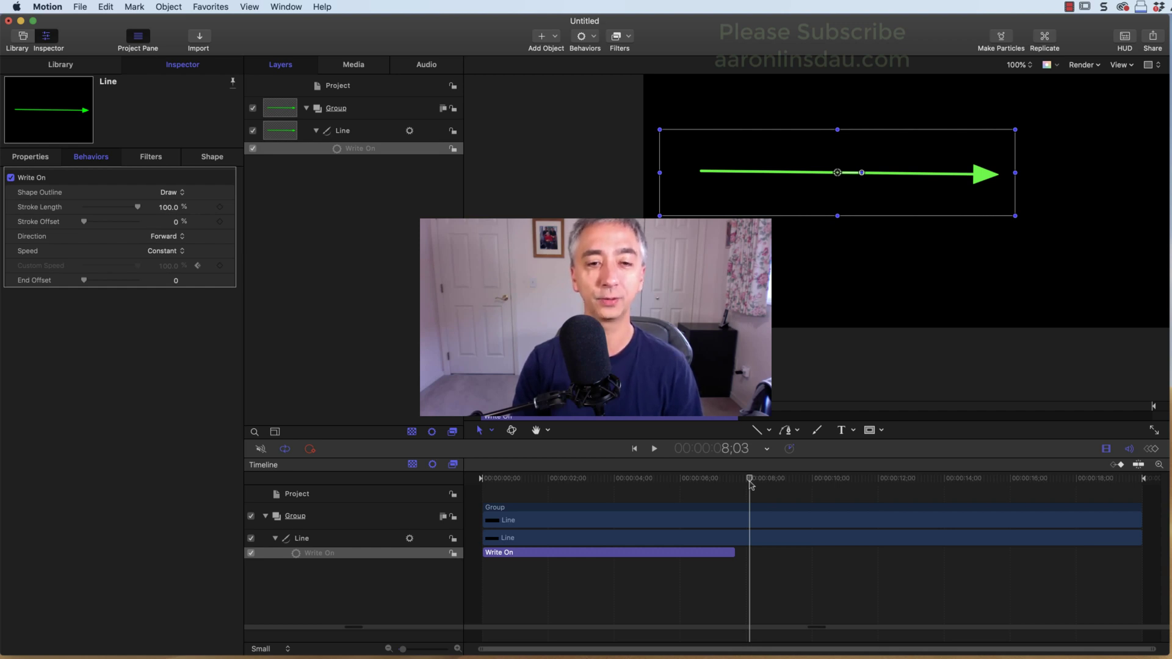
Drag the Write On out point to about 10;20 and scrub to check the arrow holds through 16;25
{"action": "mouse_move", "coordinate": [751, 484]}
{"action": "left_mouse_down"}
{"action": "mouse_move", "coordinate": [892, 482]}
{"action": "mouse_move", "coordinate": [554, 482]}
{"action": "left_mouse_up"}
{"action": "left_click", "coordinate": [731, 552]}
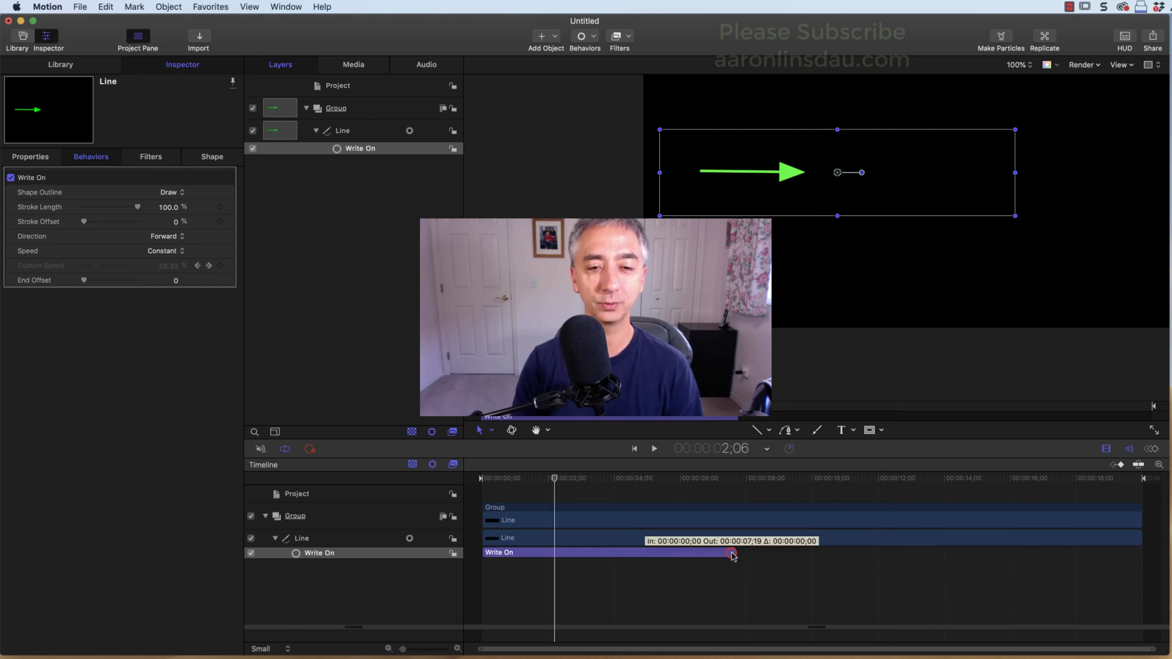
{"action": "left_click_drag", "start_coordinate": [732, 552], "coordinate": [841, 552]}
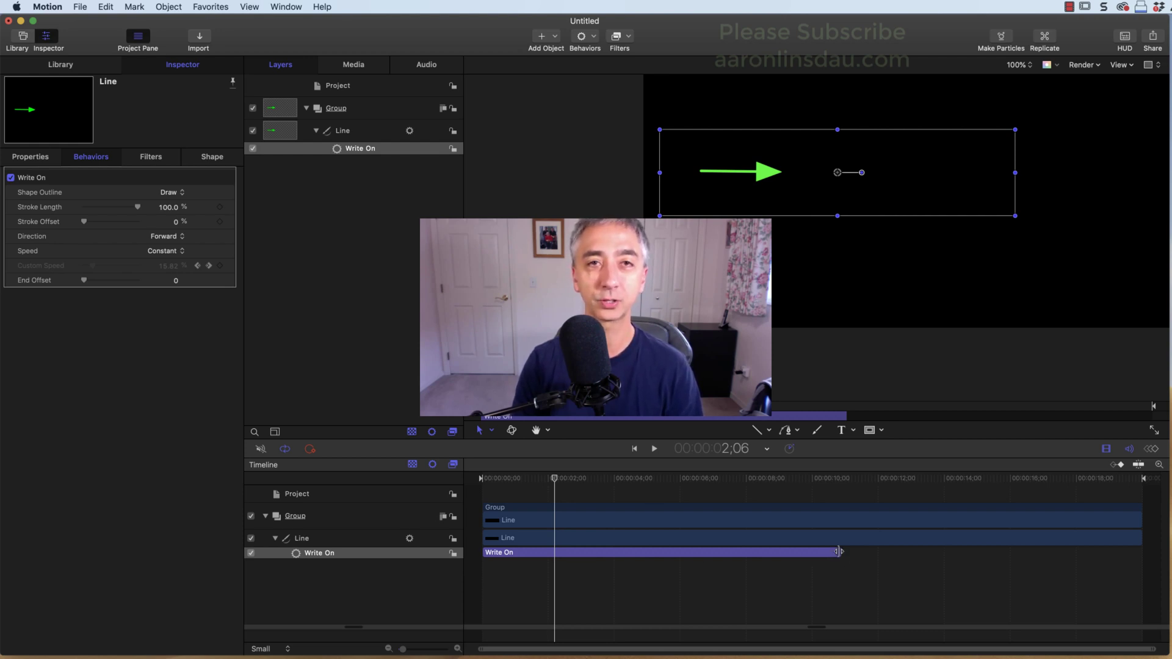
{"action": "left_click_drag", "start_coordinate": [563, 483], "coordinate": [1041, 485]}
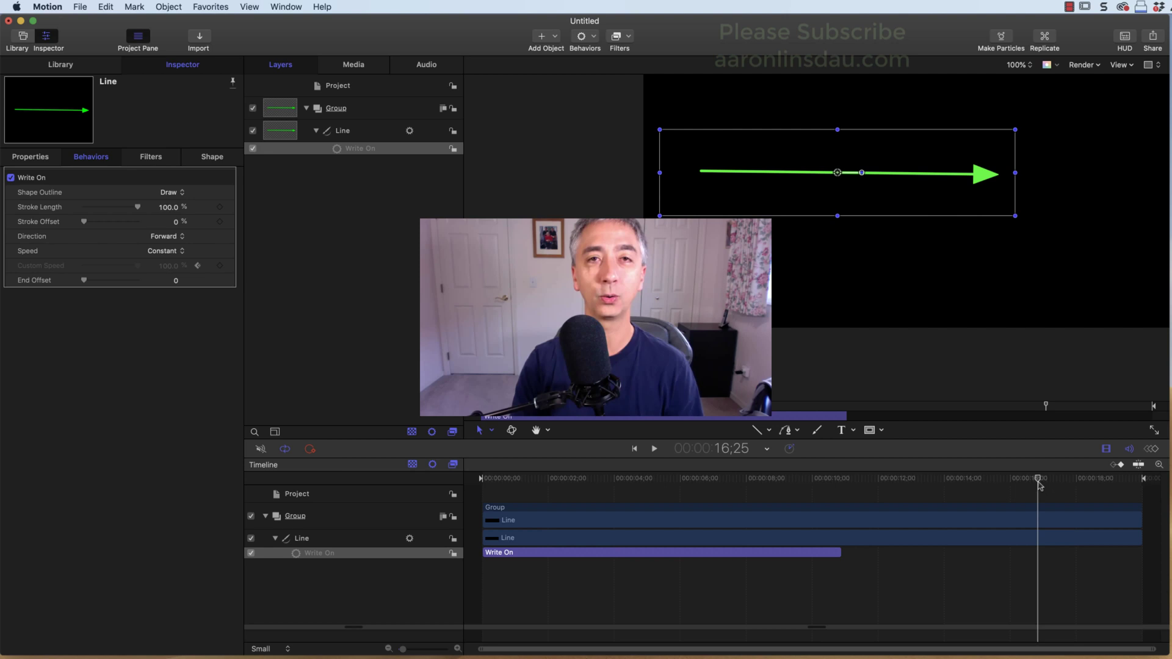